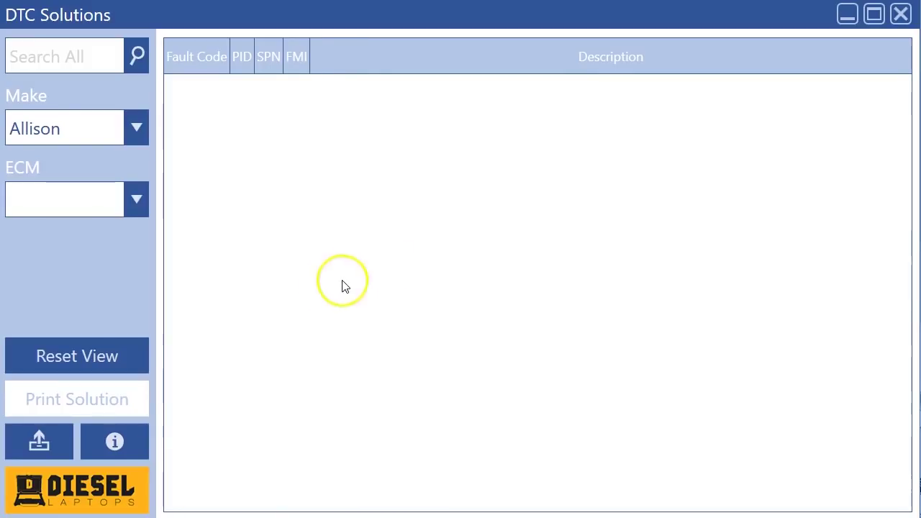
- Check for software updates from the program's version information and close the information window
left_click(115, 441)
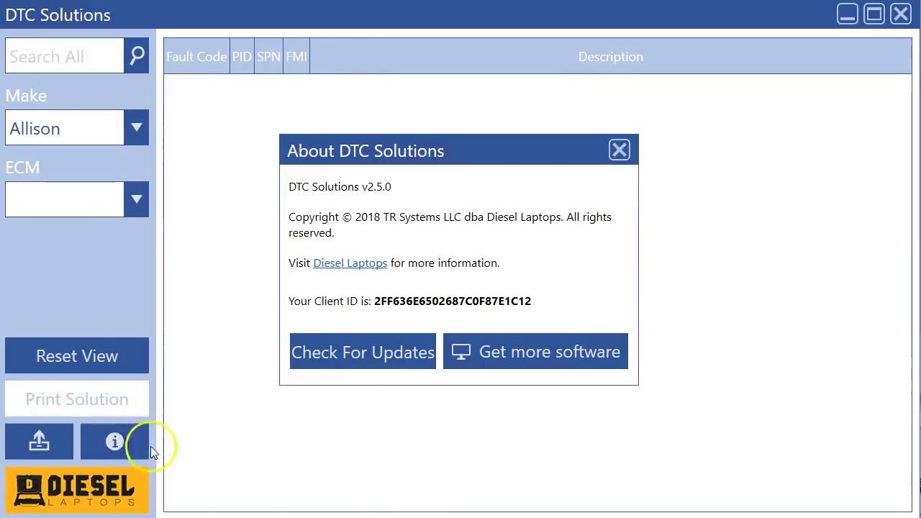
left_click(357, 354)
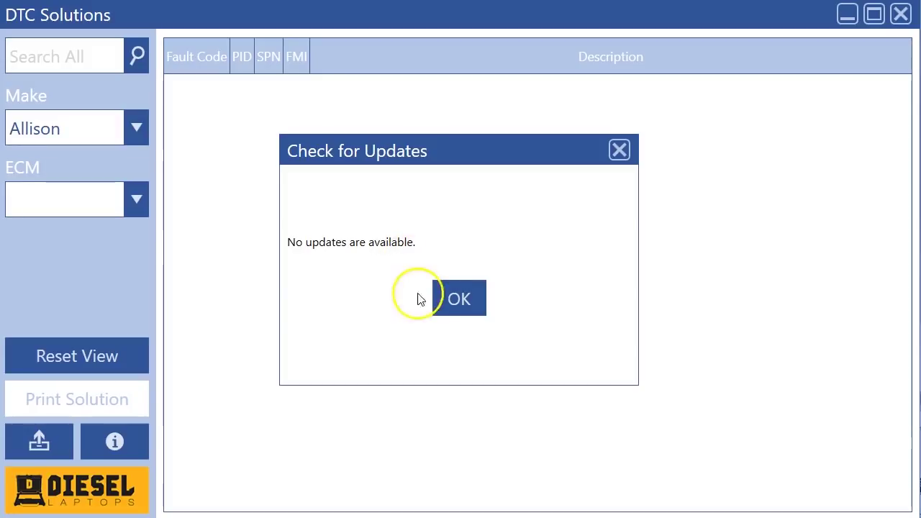
left_click(445, 298)
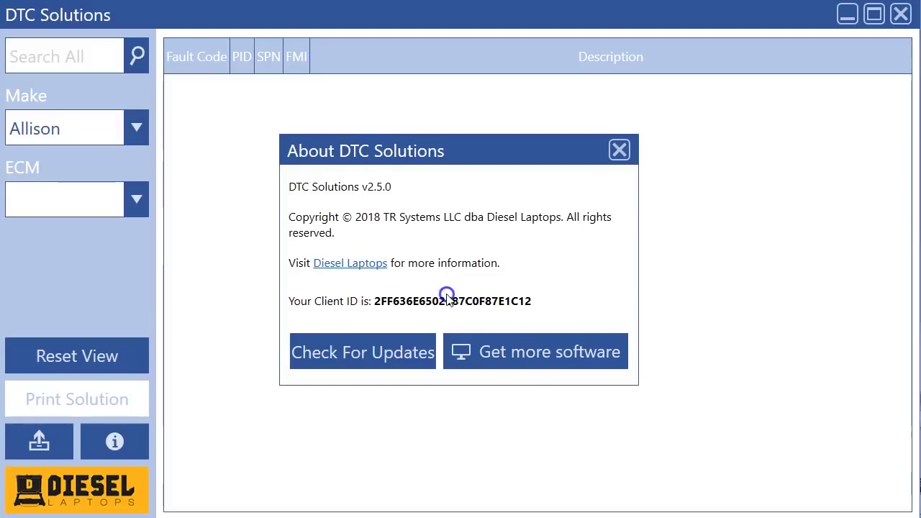
left_click(618, 151)
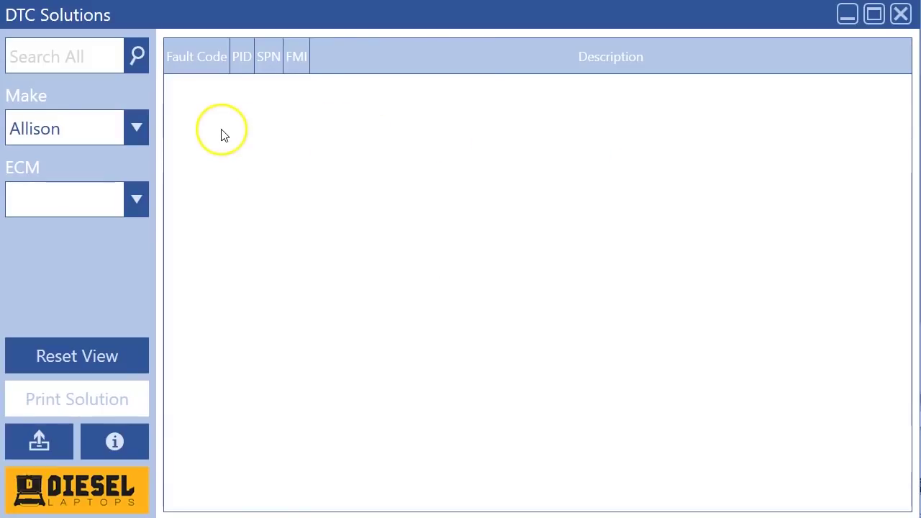
left_click(121, 135)
scroll(100, 201, "down", 3)
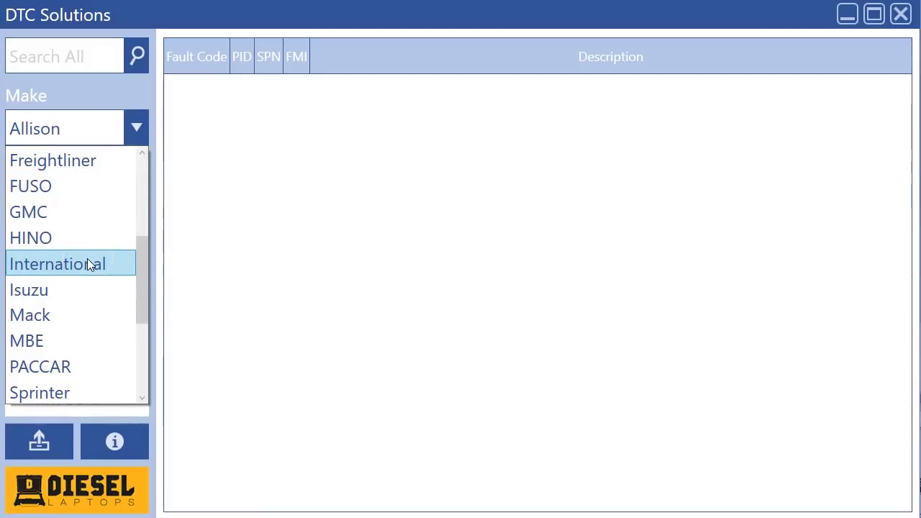
scroll(87, 260, "up", 2)
left_click(51, 239)
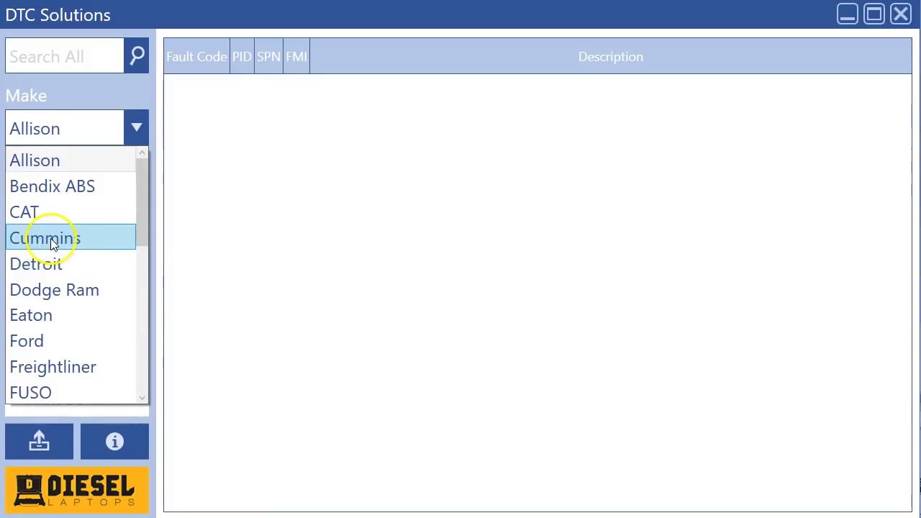
left_click(63, 206)
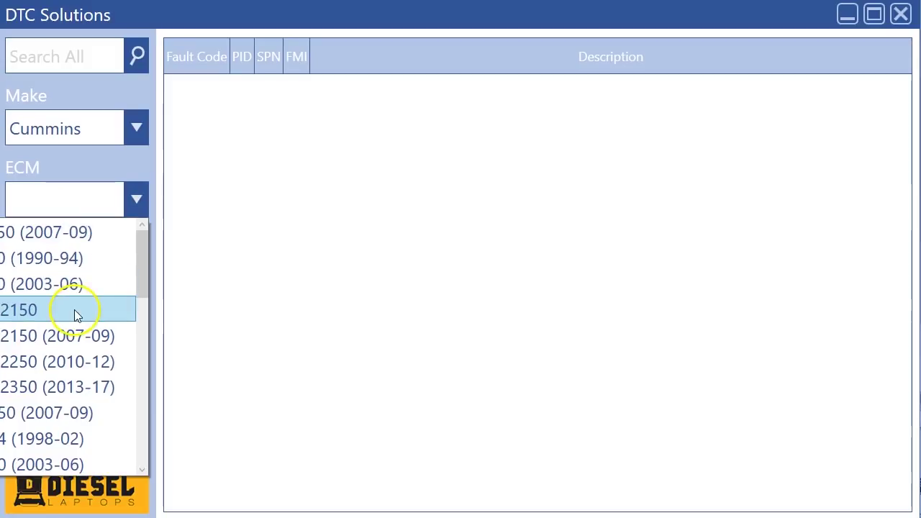
left_click(85, 415)
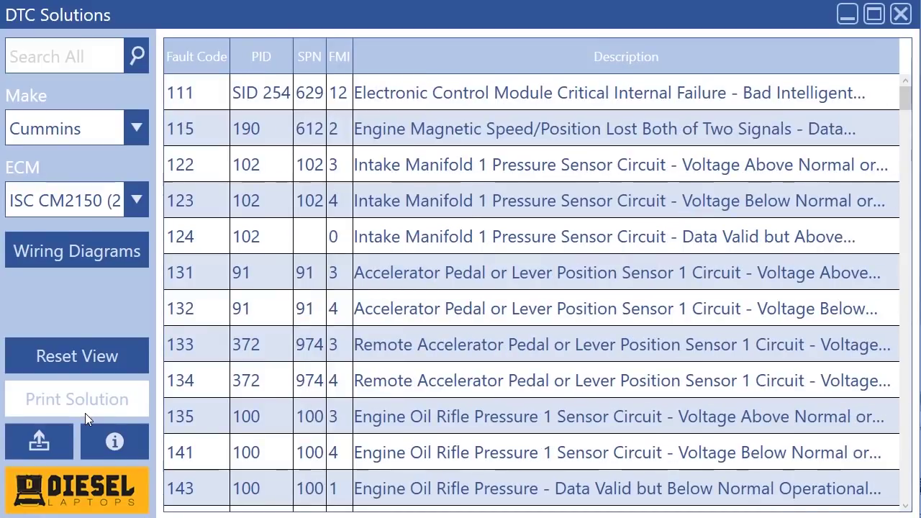
- Open the wiring diagrams for this ECM, hide the PDF reader's tools pane and examine the ECM and OEM chassis connector drawings
left_click(77, 247)
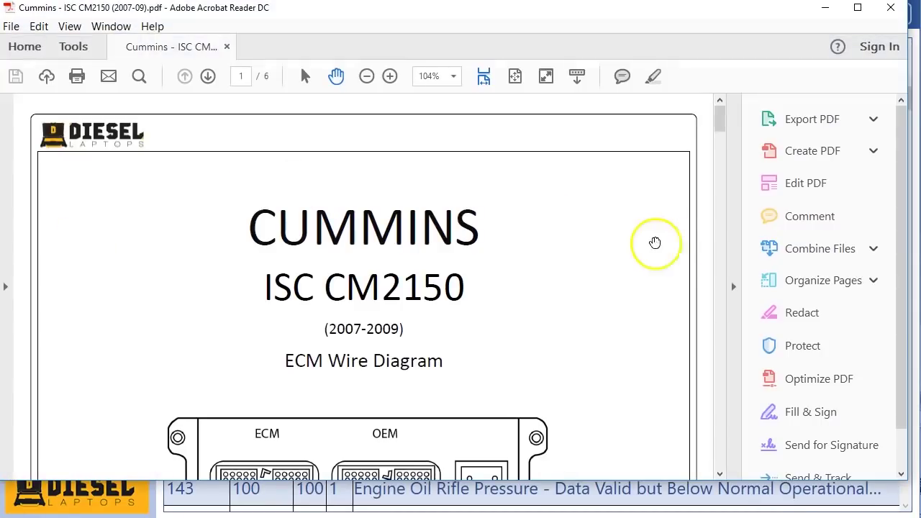
left_click(733, 234)
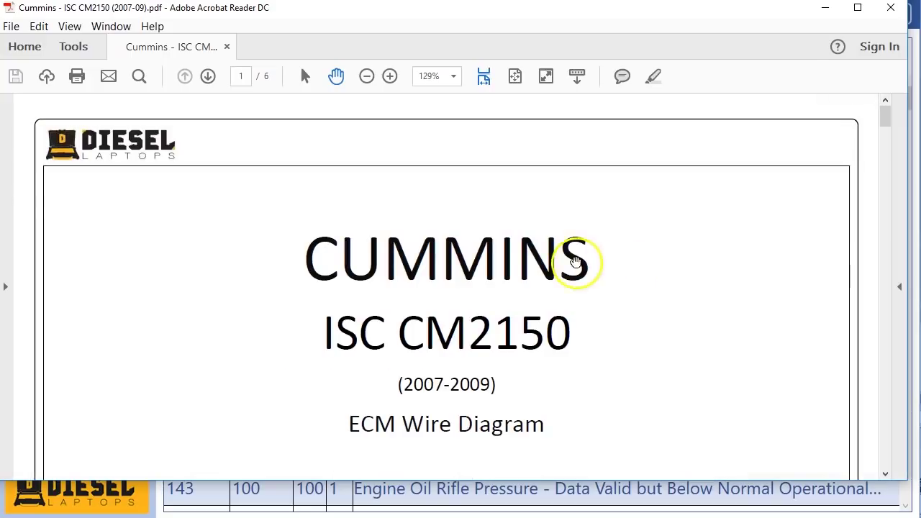
scroll(576, 261, "down", 10)
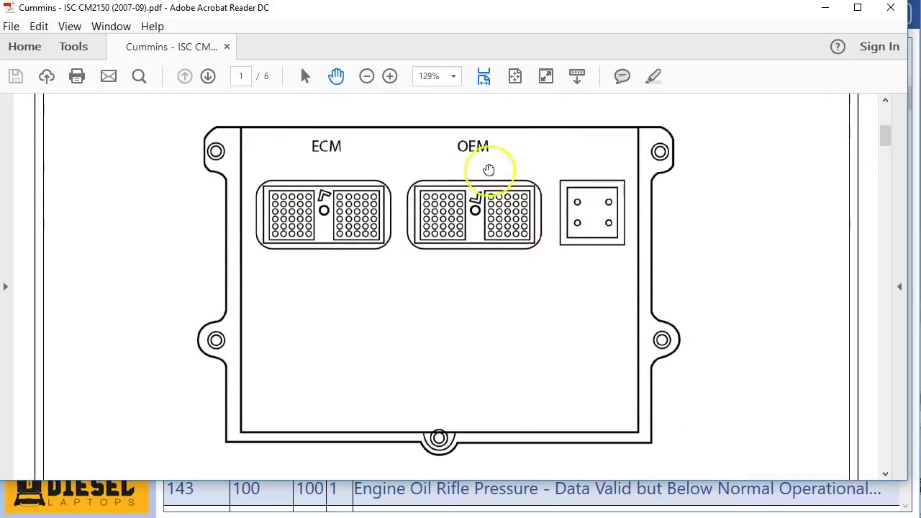
scroll(444, 266, "up", 1)
scroll(450, 273, "down", 8)
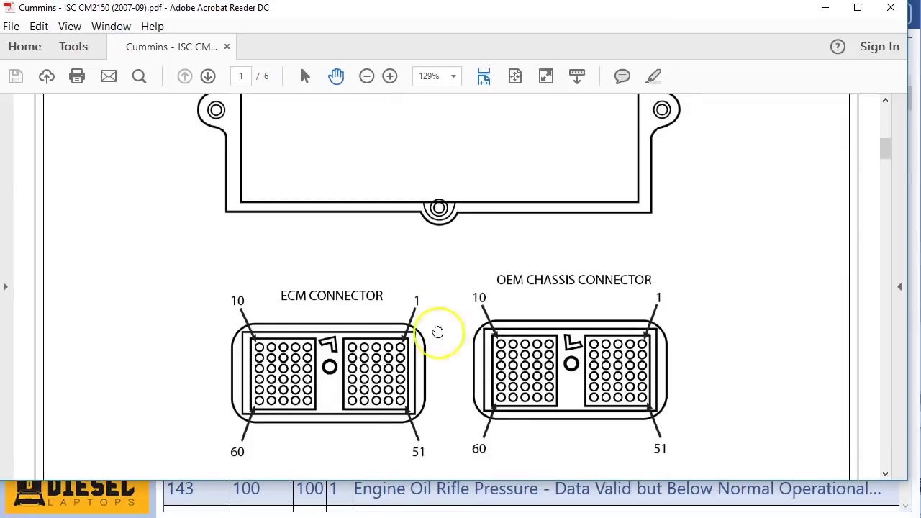
scroll(501, 370, "down", 4)
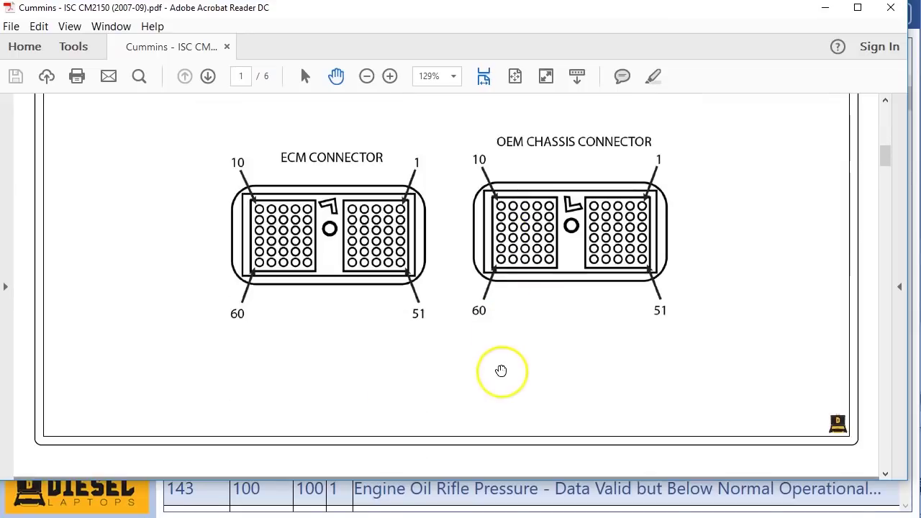
- Examine the legend page of the wiring diagram, covering connector and pin labels, symbols, component references and wire colour abbreviations
scroll(501, 371, "down", 15)
scroll(389, 173, "up", 3)
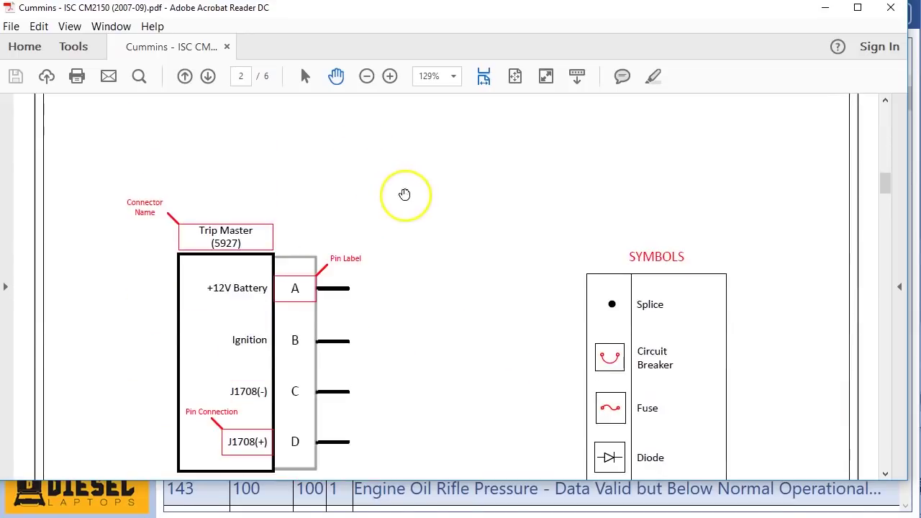
scroll(405, 194, "up", 3)
scroll(413, 288, "down", 5)
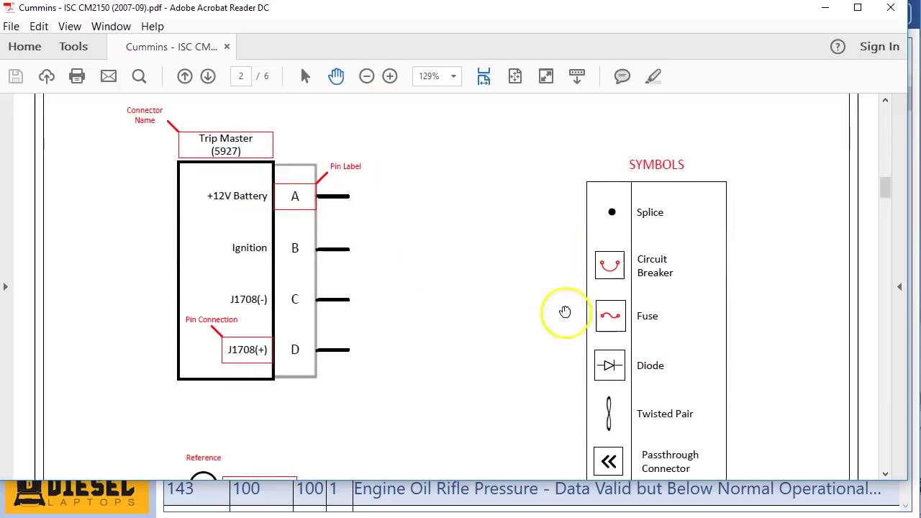
scroll(405, 283, "down", 8)
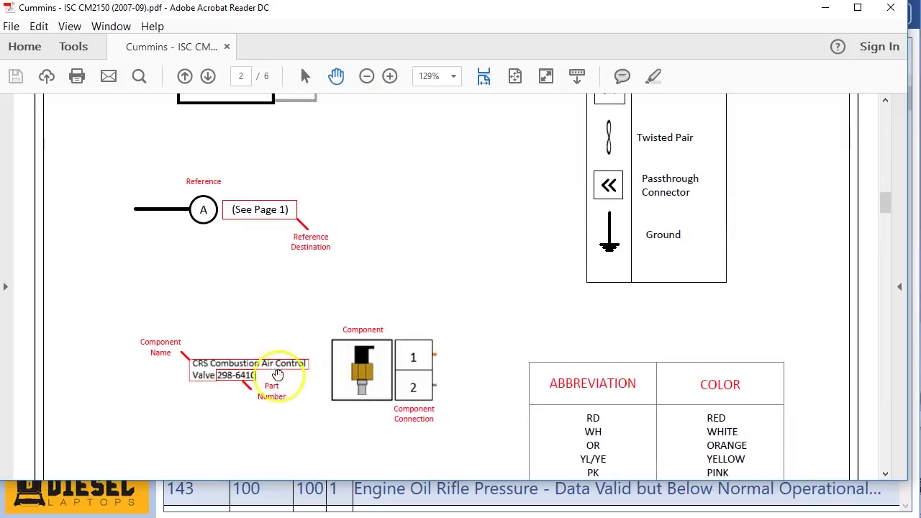
scroll(269, 387, "down", 7)
scroll(592, 258, "up", 1)
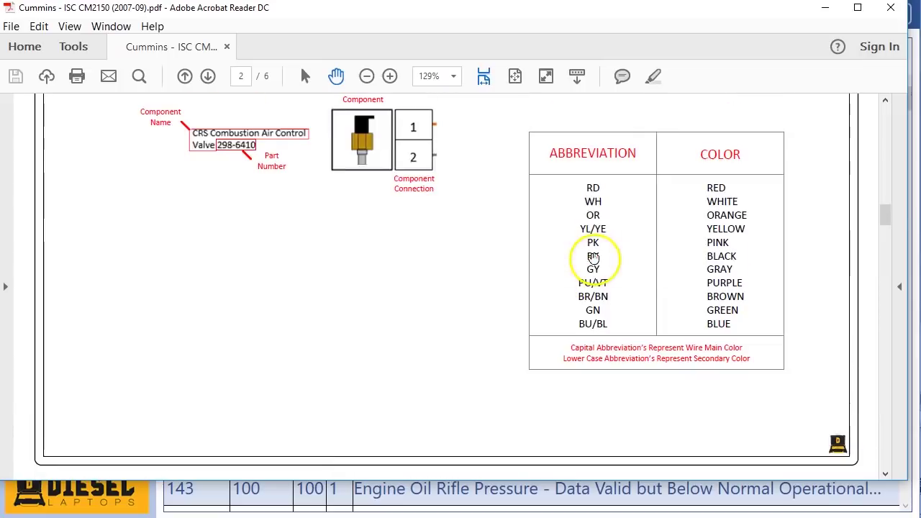
- Examine the sensor and ECM connector wiring on diagram sheets 1 to 3
scroll(431, 317, "down", 10)
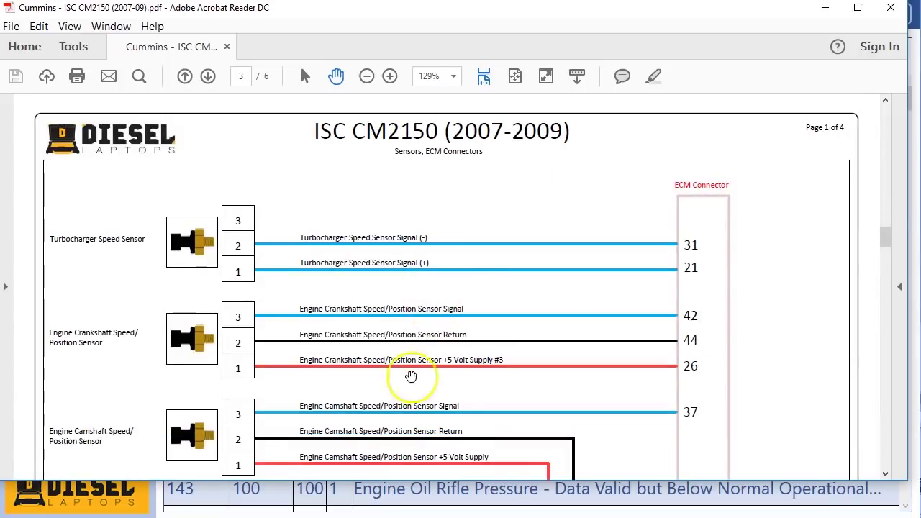
scroll(410, 376, "down", 5)
scroll(410, 271, "up", 5)
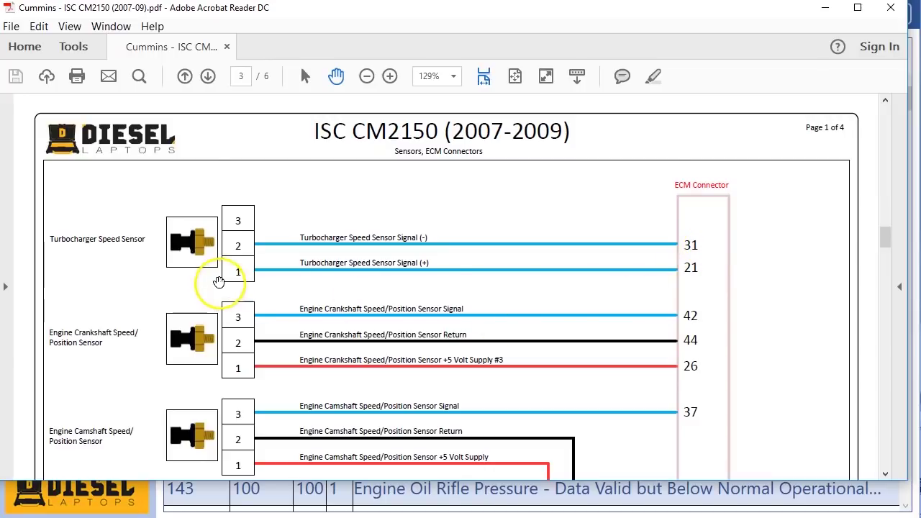
scroll(410, 330, "down", 20)
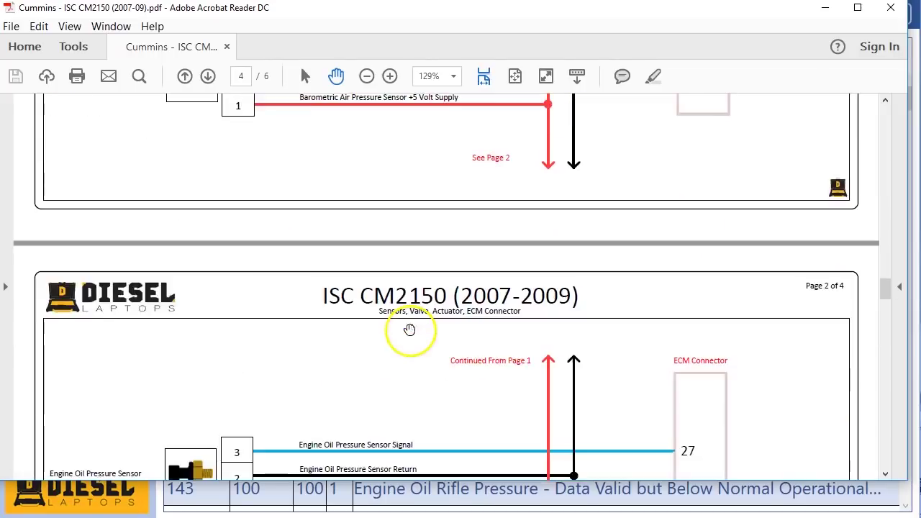
scroll(409, 331, "down", 20)
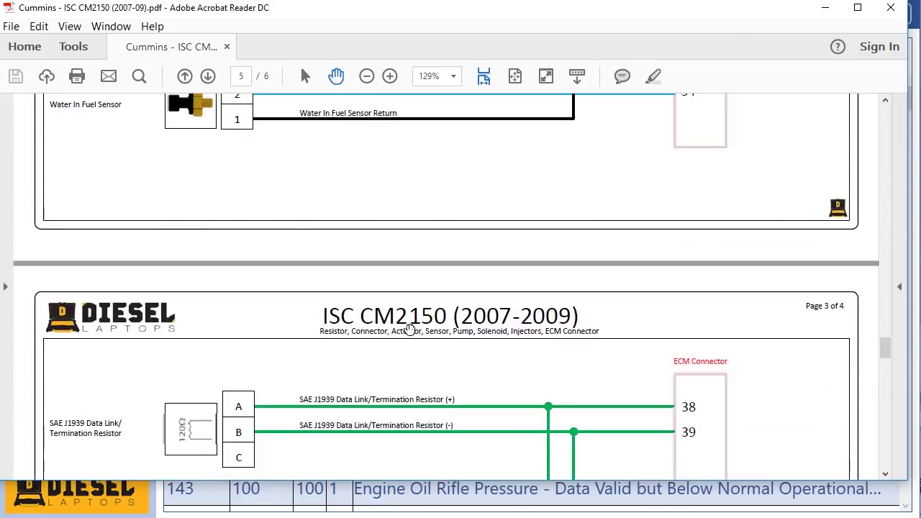
scroll(410, 330, "down", 4)
- Read through the chassis connector pin list on diagram sheet 4 of 4
scroll(409, 330, "down", 20)
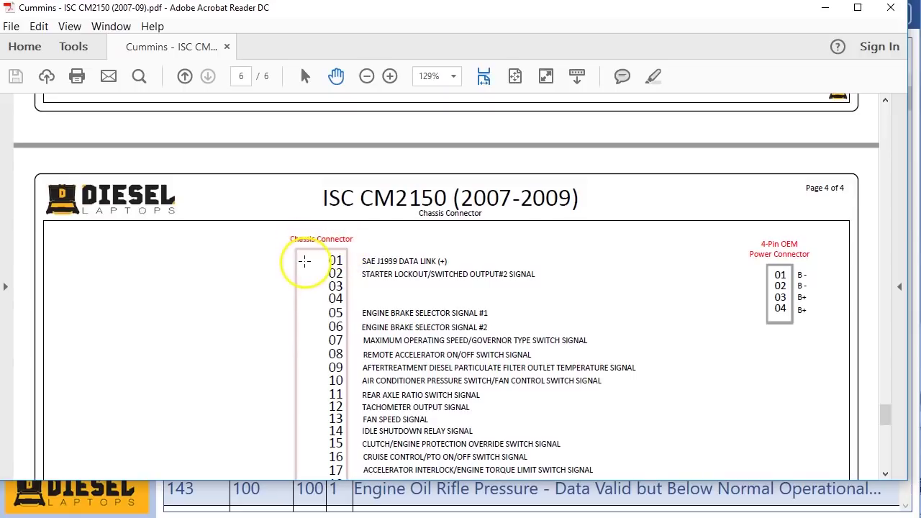
scroll(304, 259, "down", 3)
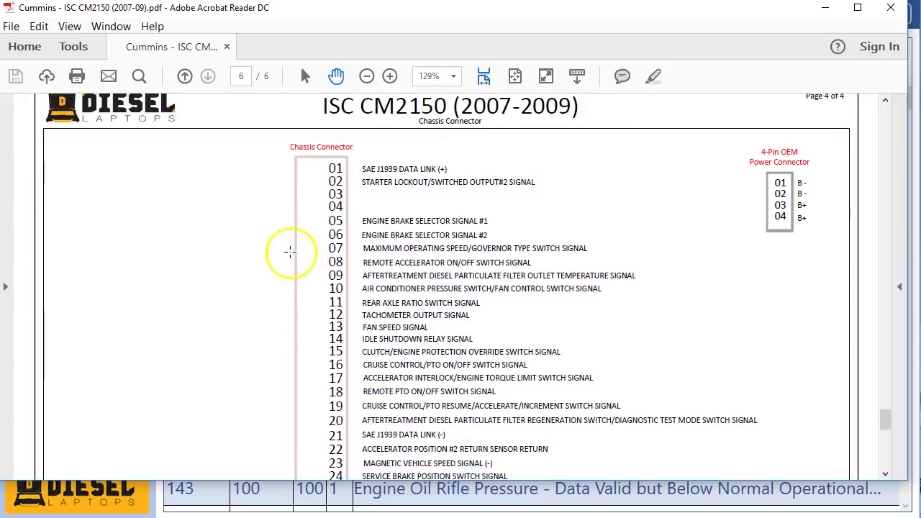
scroll(280, 239, "down", 4)
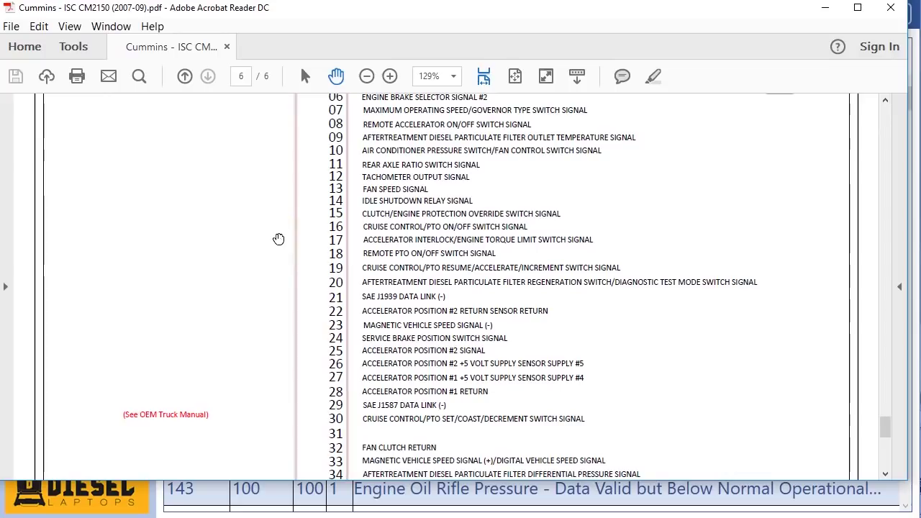
scroll(279, 239, "down", 3)
scroll(278, 239, "down", 4)
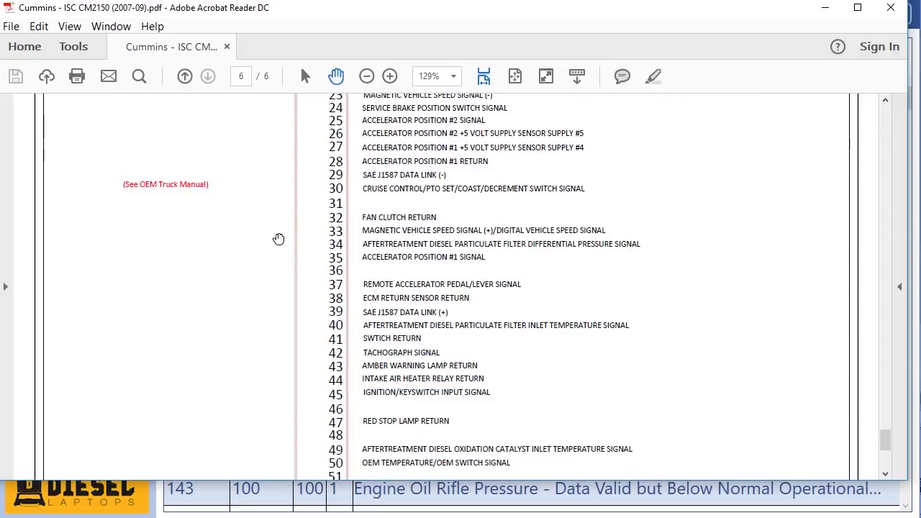
scroll(279, 239, "down", 4)
scroll(278, 238, "up", 10)
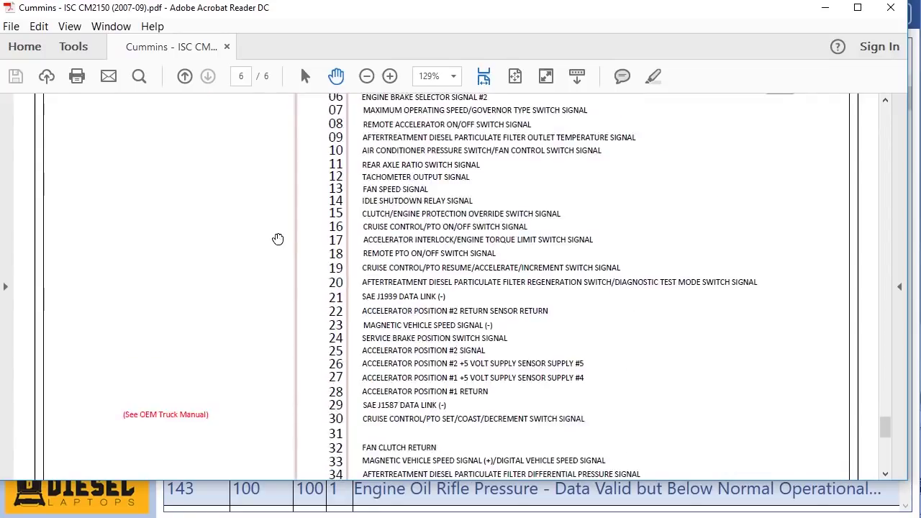
- Review the actuator, data link and temperature sensor wiring on sheets 3 and 2 again, and close the wiring diagram PDF
scroll(278, 239, "up", 15)
scroll(278, 239, "up", 12)
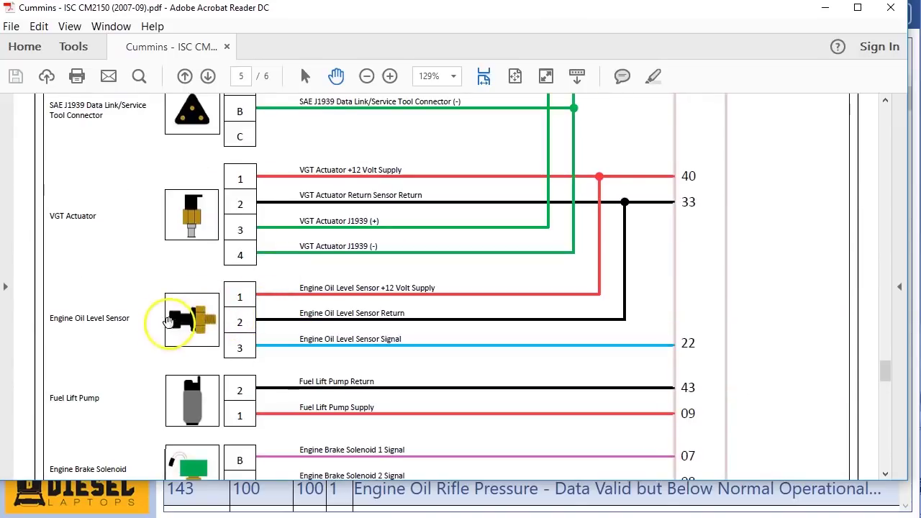
scroll(267, 275, "up", 6)
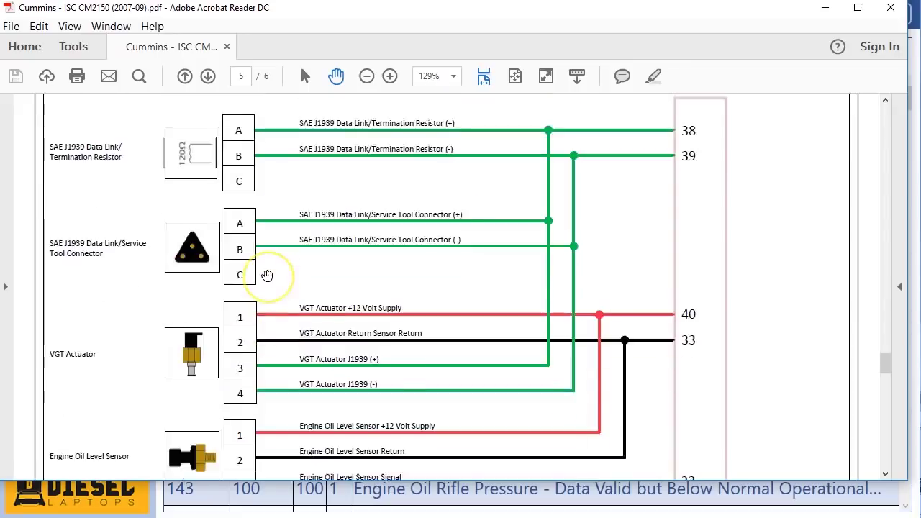
scroll(268, 273, "up", 8)
scroll(268, 270, "up", 6)
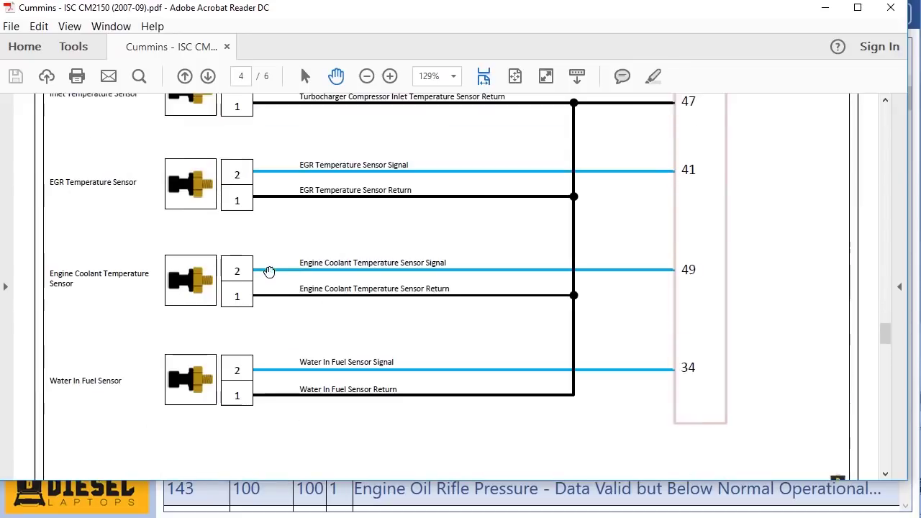
left_click(891, 9)
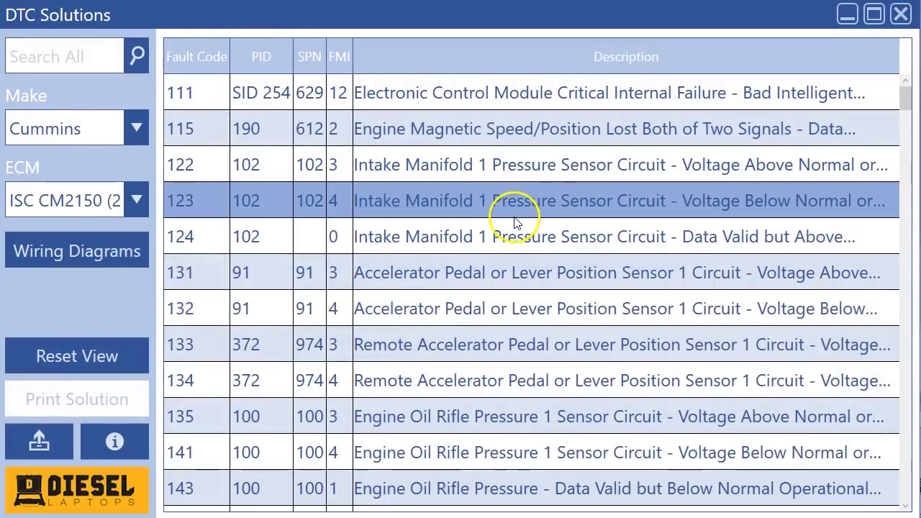
- Change the make to International and choose the DT466 (2004-06) ECM
left_click(72, 133)
scroll(64, 346, "down", 3)
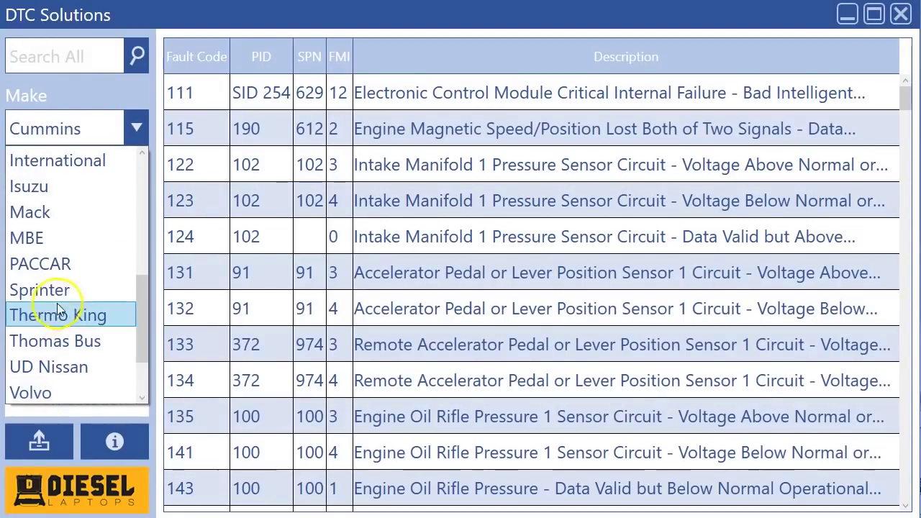
left_click(72, 165)
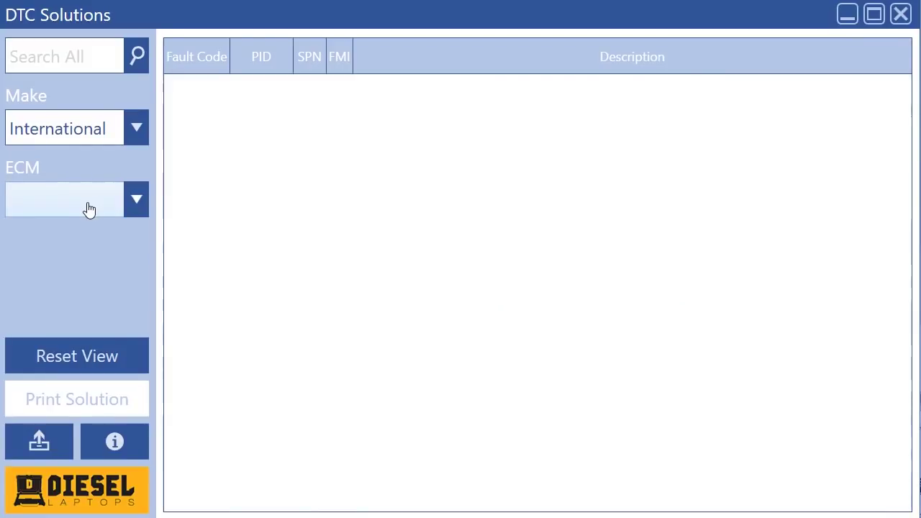
left_click(88, 207)
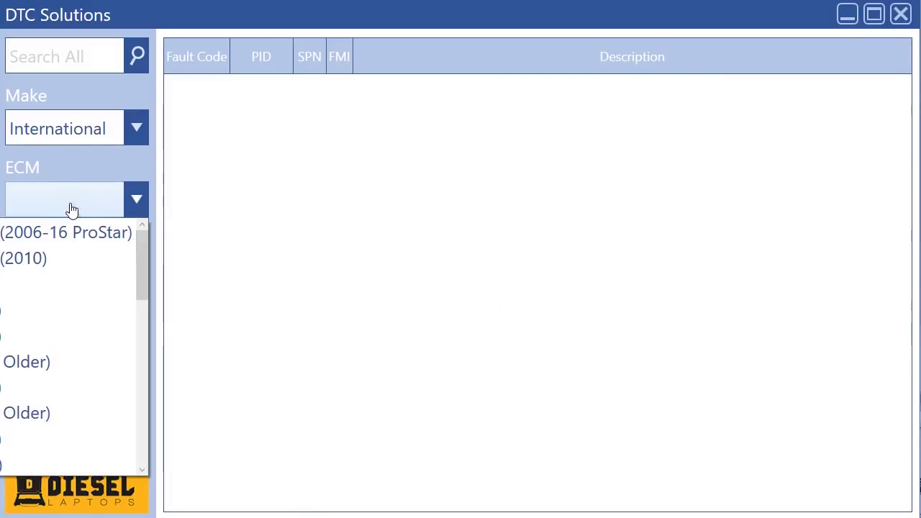
left_click(68, 336)
- Page through the DT466 engine component locator from the rear view to the left side view and close the PDF
left_click(69, 206)
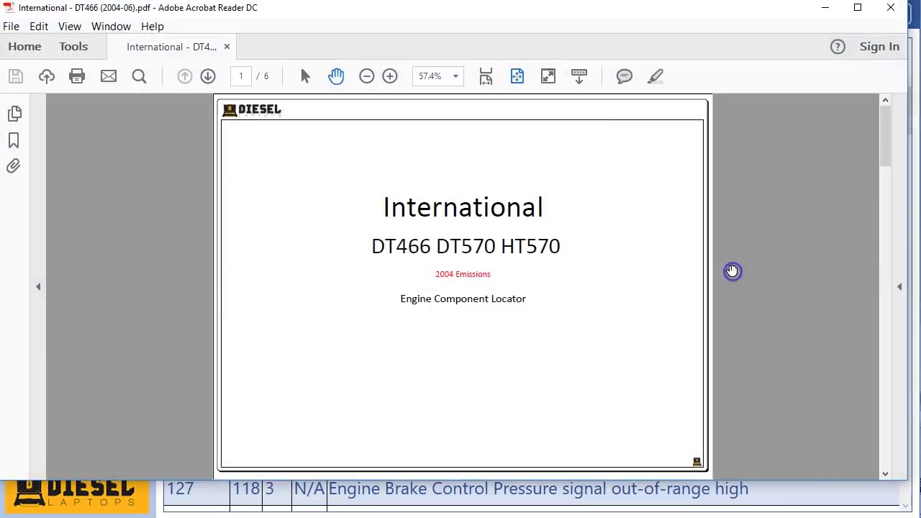
scroll(427, 284, "down", 3)
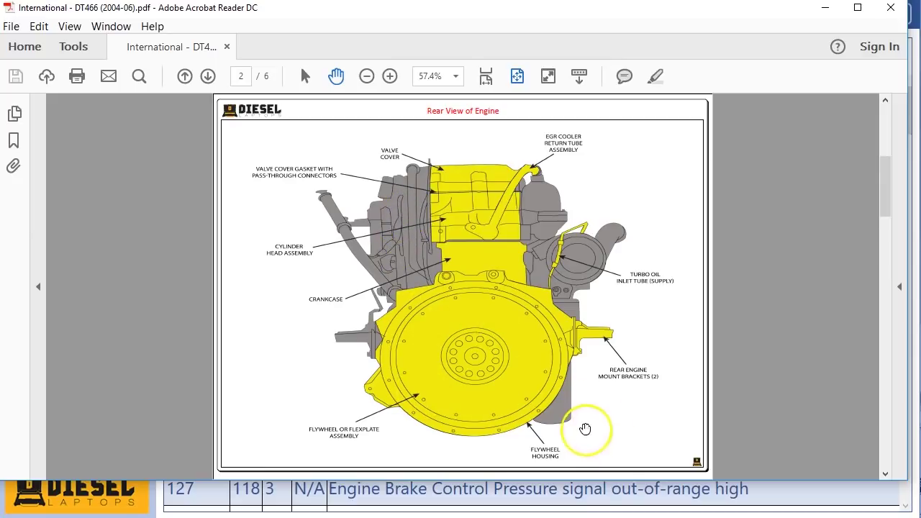
left_click(206, 78)
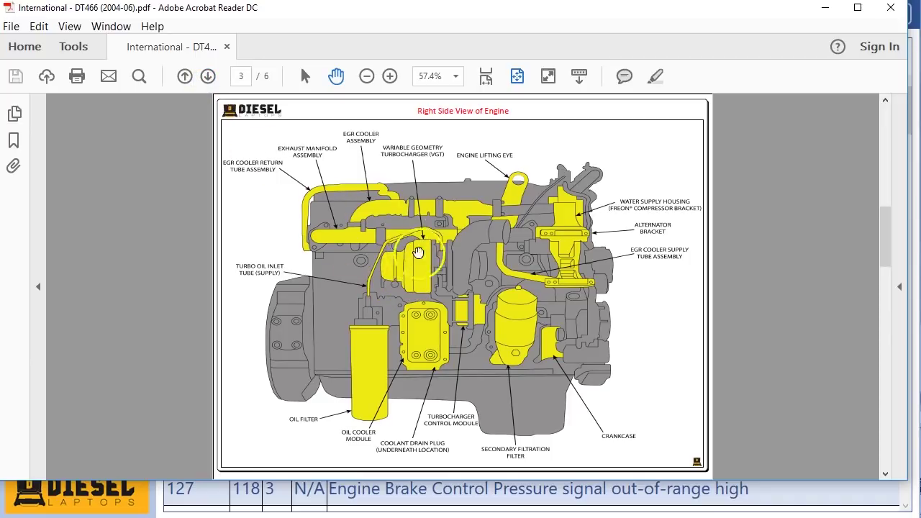
left_click(209, 78)
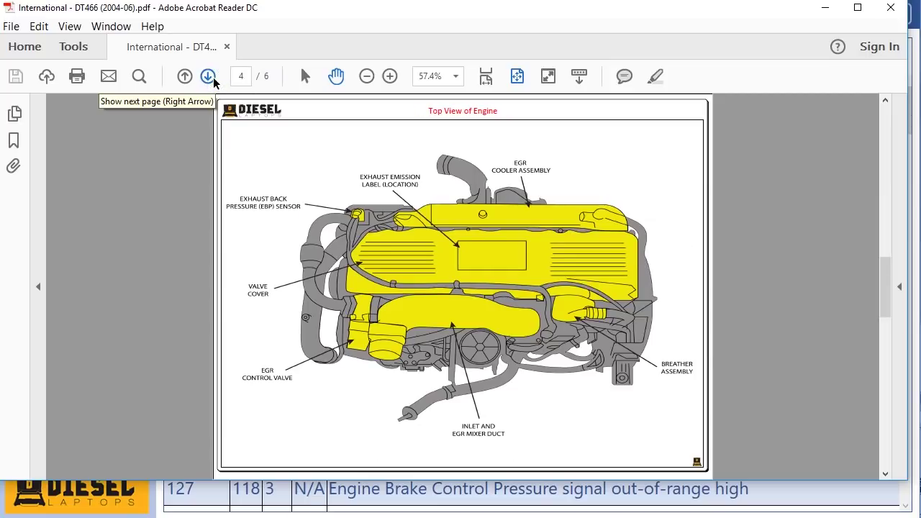
left_click(211, 77)
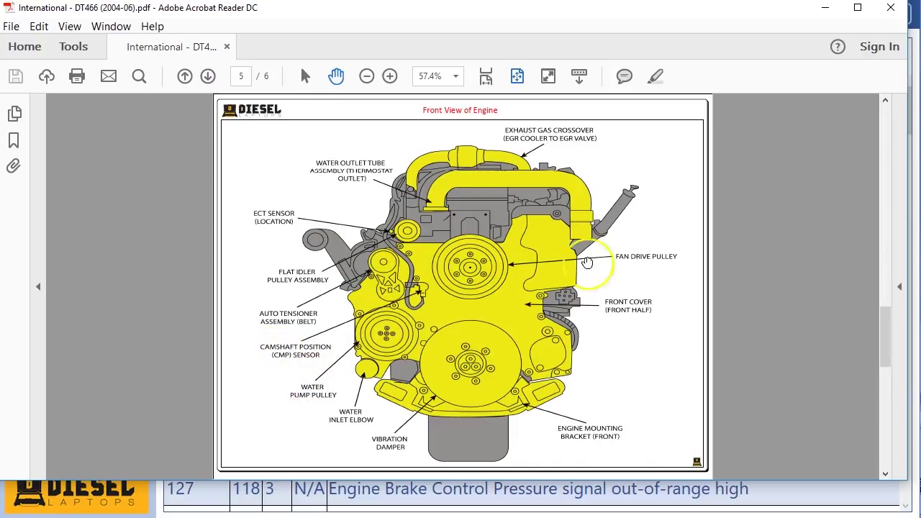
left_click(208, 76)
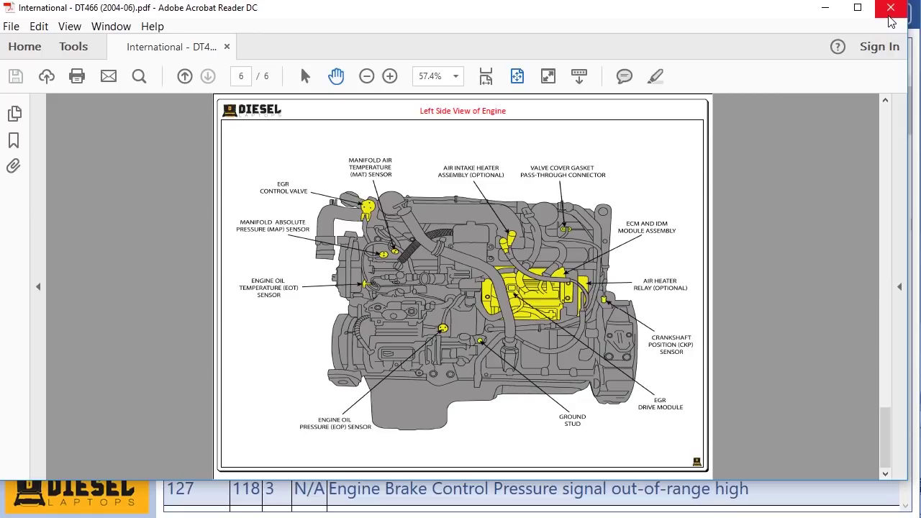
left_click(890, 20)
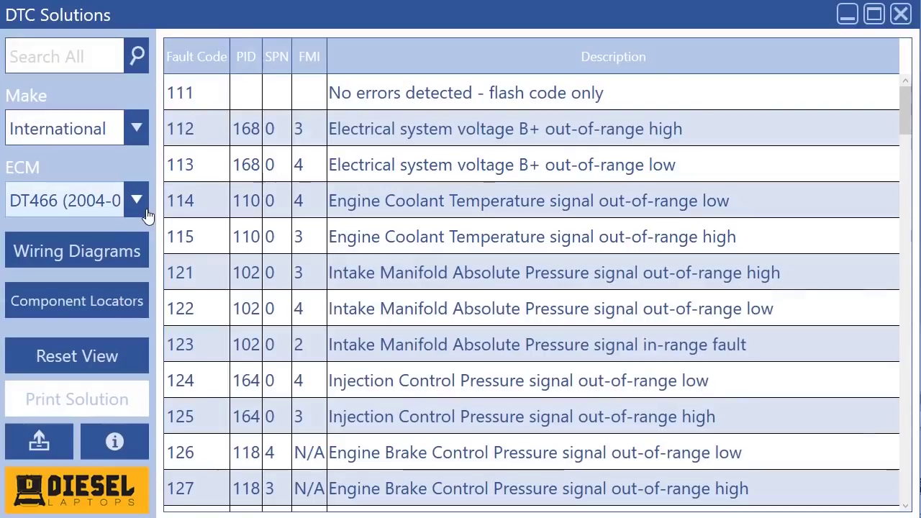
- Change the make to Allison and choose the 1000 & 2000 Gen 4 ECM to list its fault codes
left_click(137, 133)
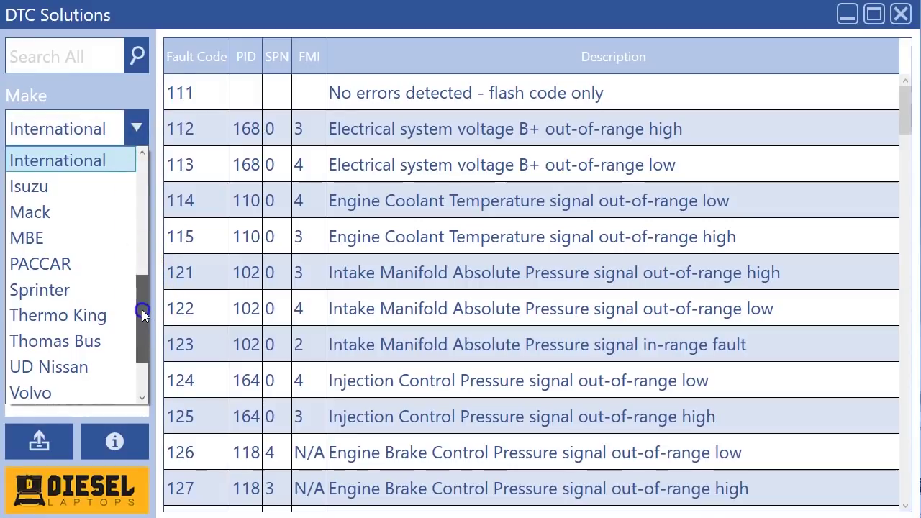
left_click_drag(141, 309, 142, 163)
left_click(65, 162)
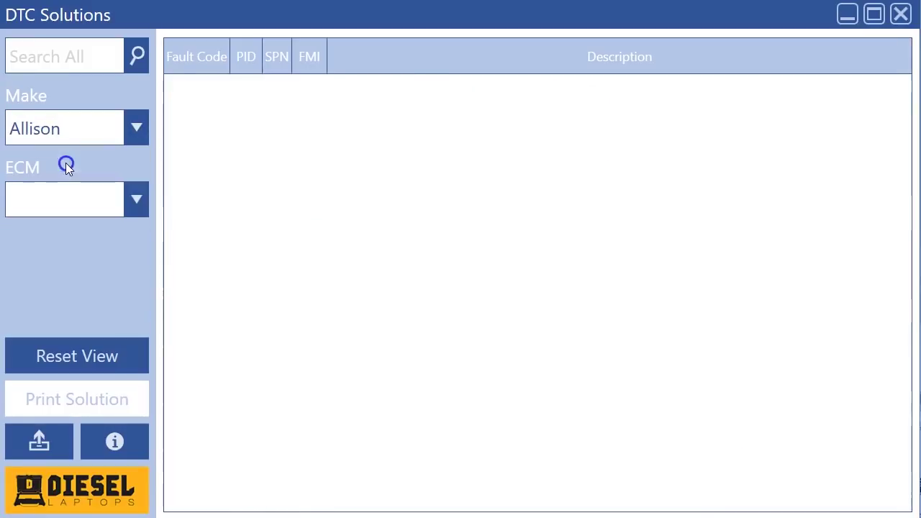
left_click(137, 214)
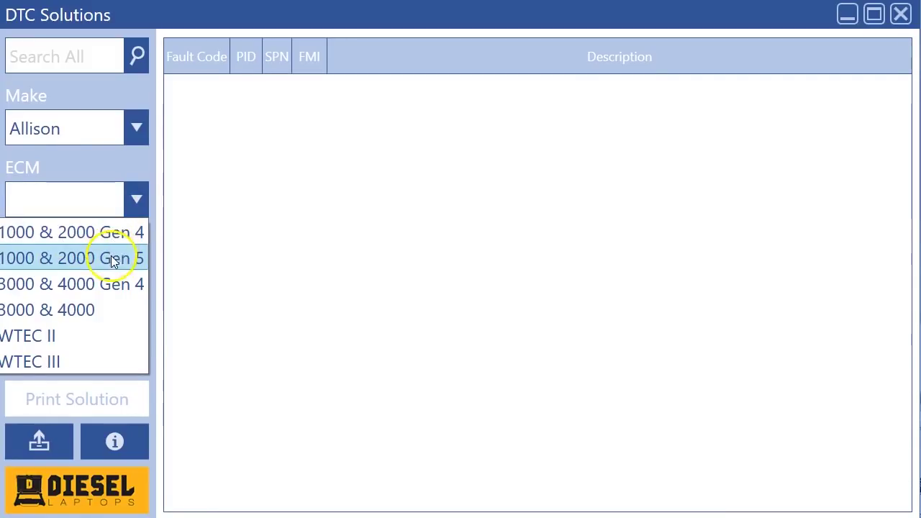
left_click(46, 237)
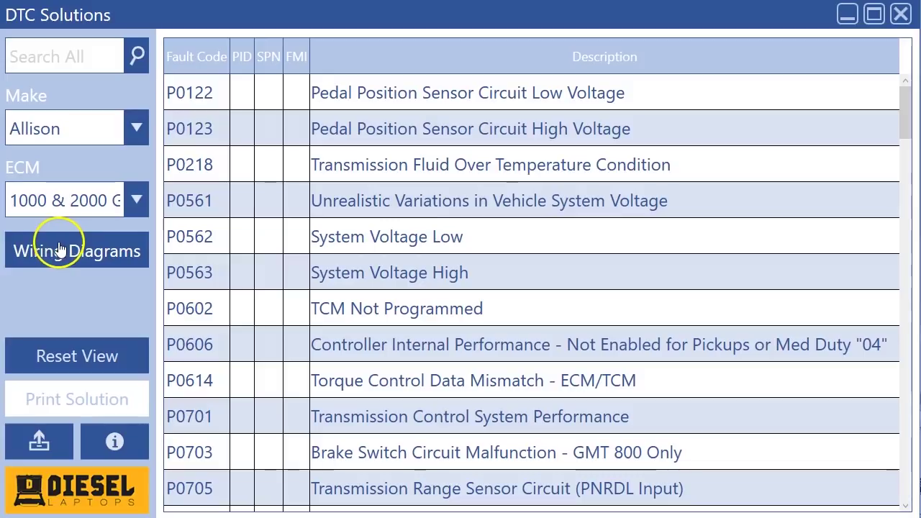
- Show the troubleshooting details for fault codes P0606 and P0602
left_click(43, 206)
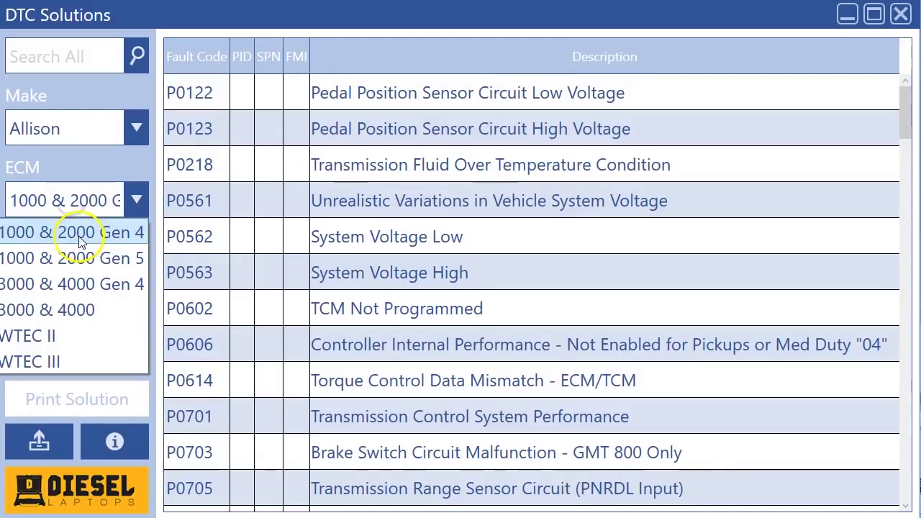
left_click(212, 312)
left_click(204, 344)
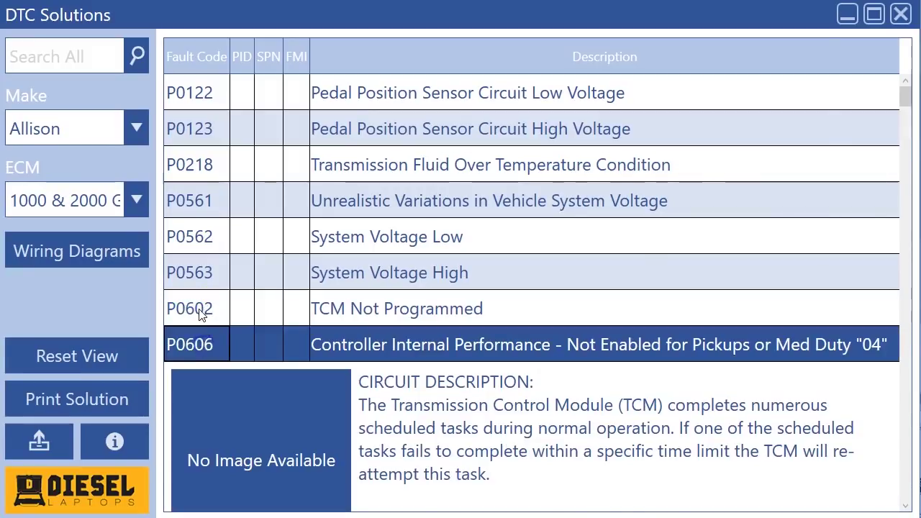
left_click(198, 308)
- Switch the ECM to 1000 & 2000 Gen 5 and read through the details of fault code P0604
left_click(99, 214)
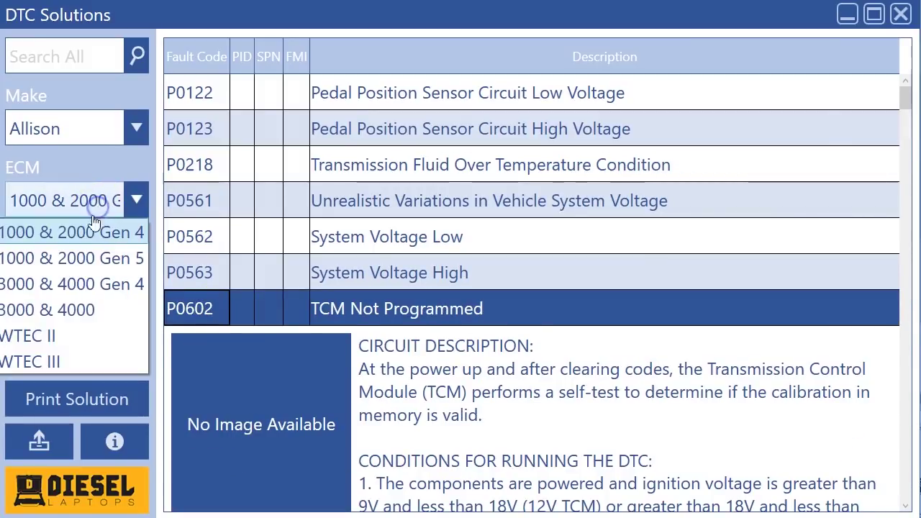
left_click(75, 257)
left_click(189, 348)
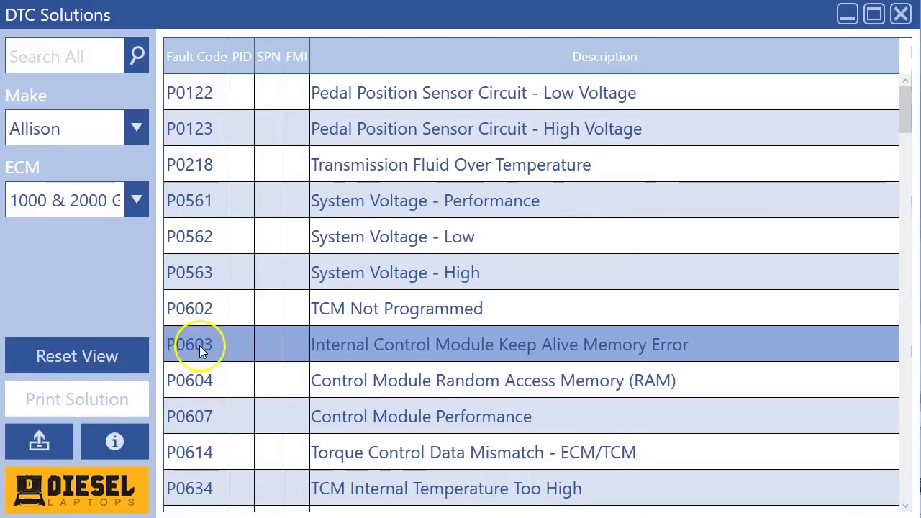
left_click(207, 383)
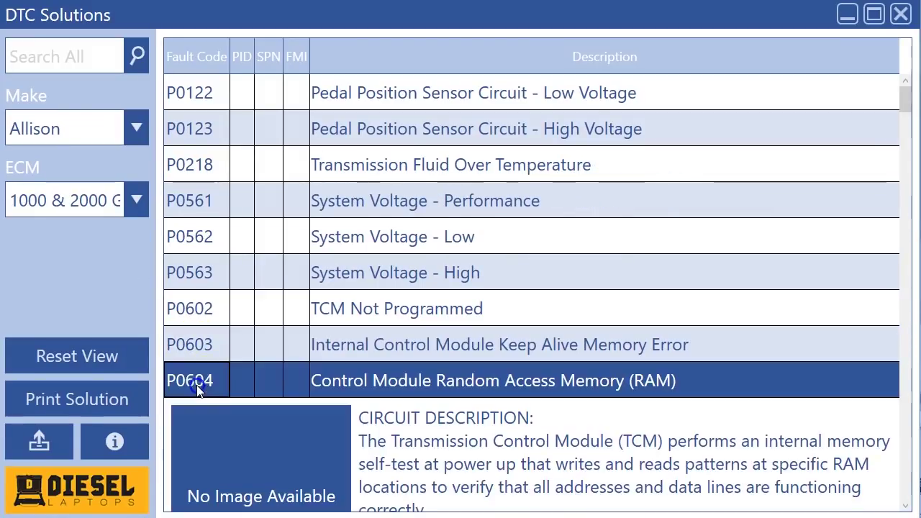
scroll(249, 363, "down", 4)
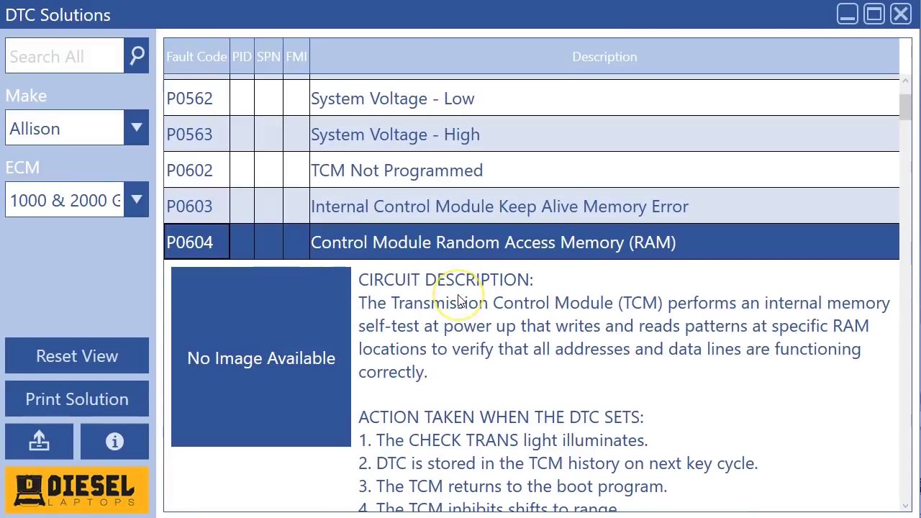
scroll(458, 301, "down", 4)
scroll(451, 305, "down", 2)
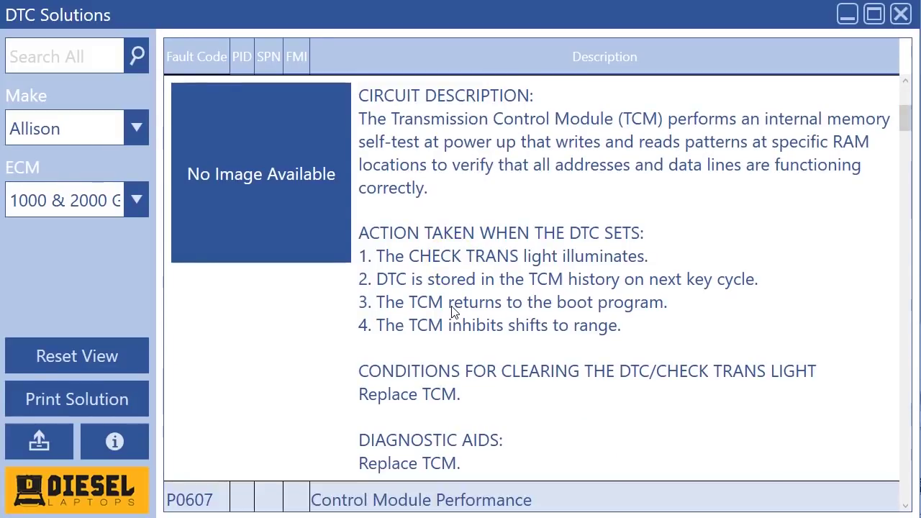
scroll(451, 305, "up", 4)
left_click(136, 201)
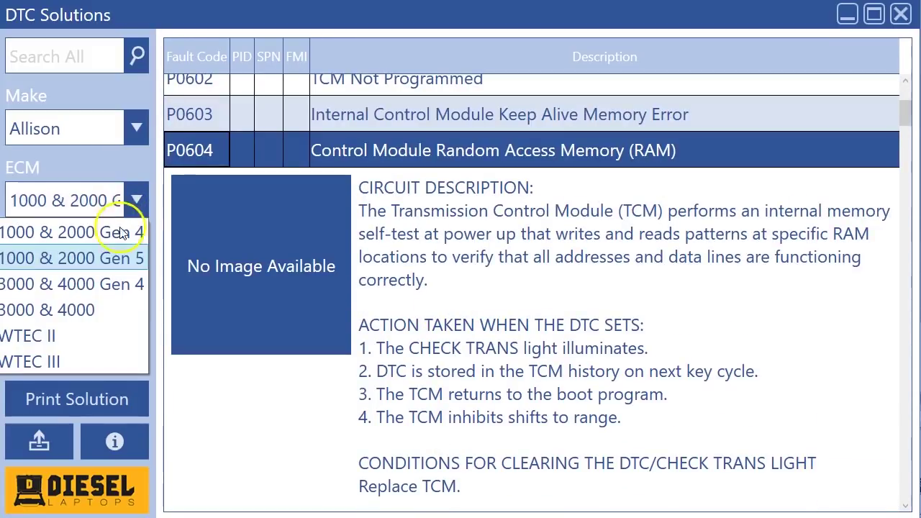
left_click(101, 260)
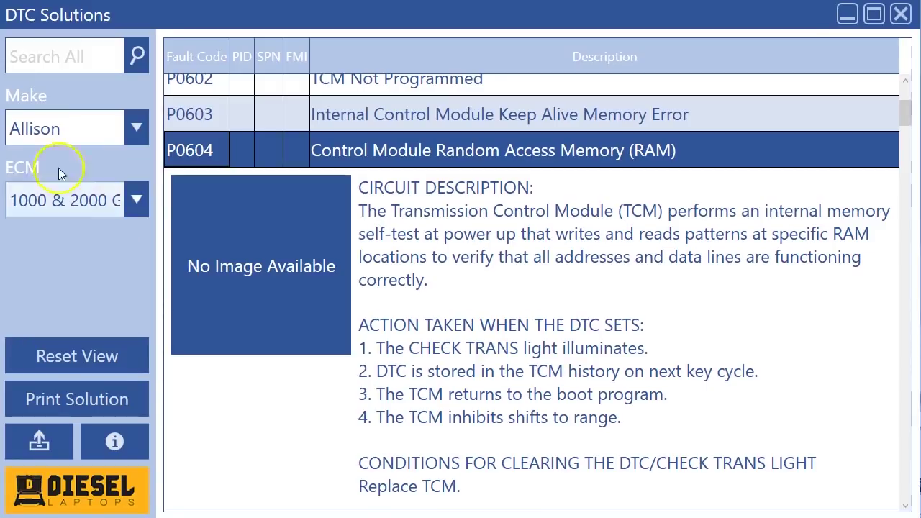
- Change the make to Ford, look through its engine list, and choose the 6.0L (2005) ECM
left_click(38, 135)
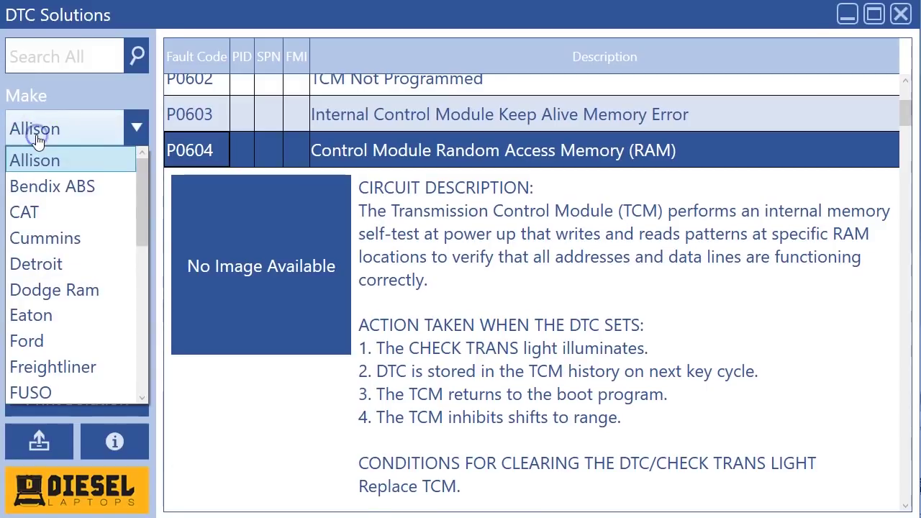
left_click(60, 335)
left_click(79, 203)
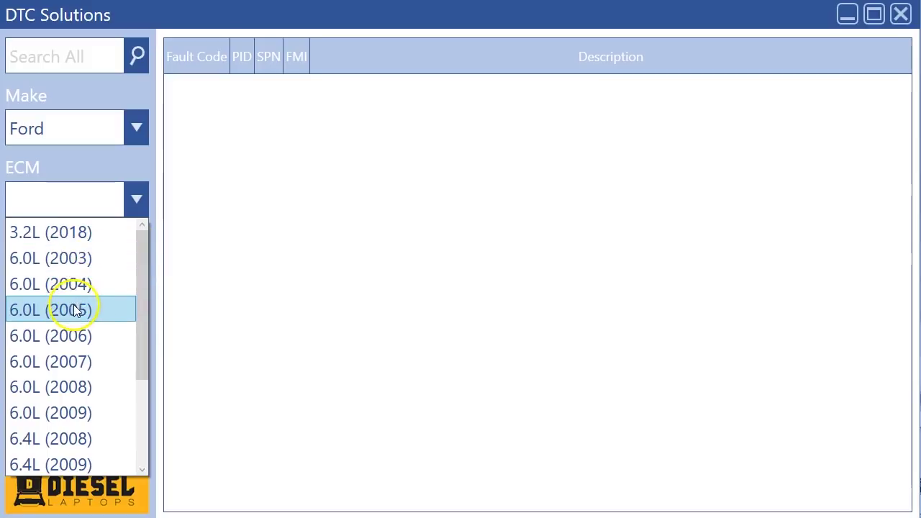
scroll(99, 377, "down", 2)
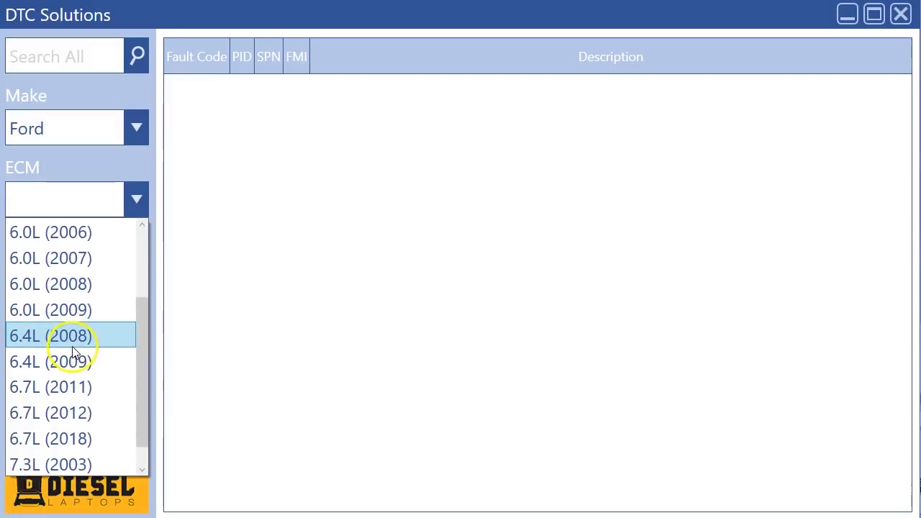
scroll(73, 345, "down", 1)
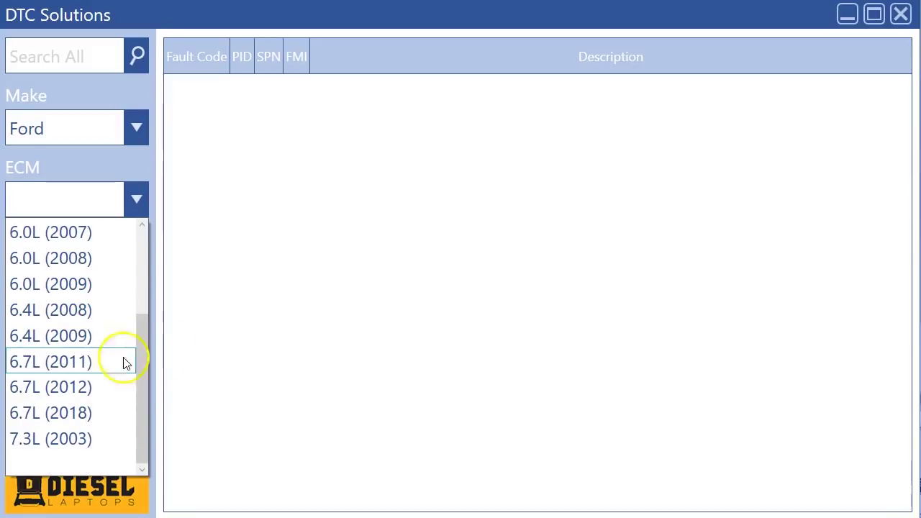
left_click_drag(139, 357, 139, 272)
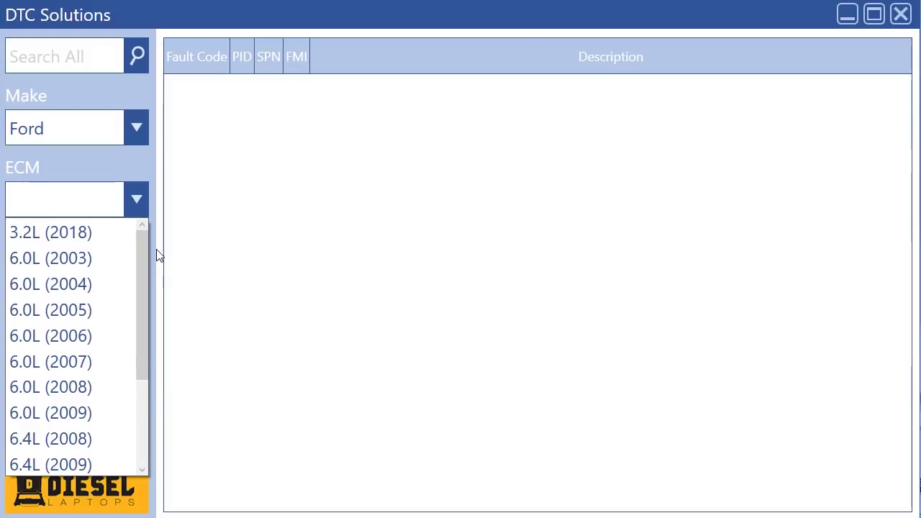
left_click(131, 291)
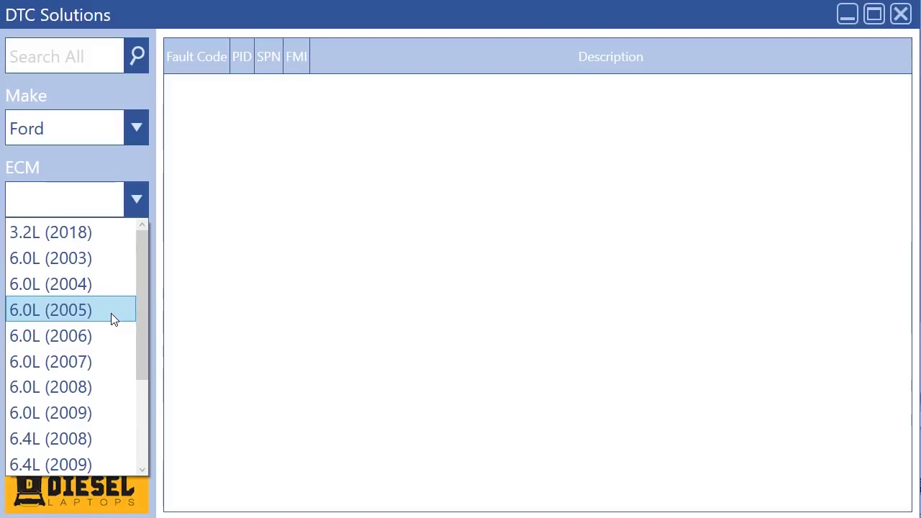
left_click(111, 313)
- Open the program's version information and check for updates
left_click(114, 445)
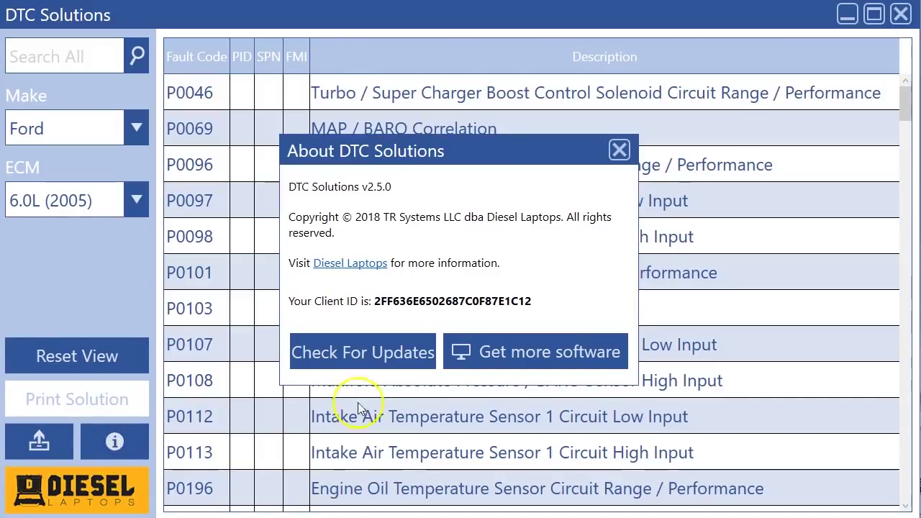
left_click(386, 351)
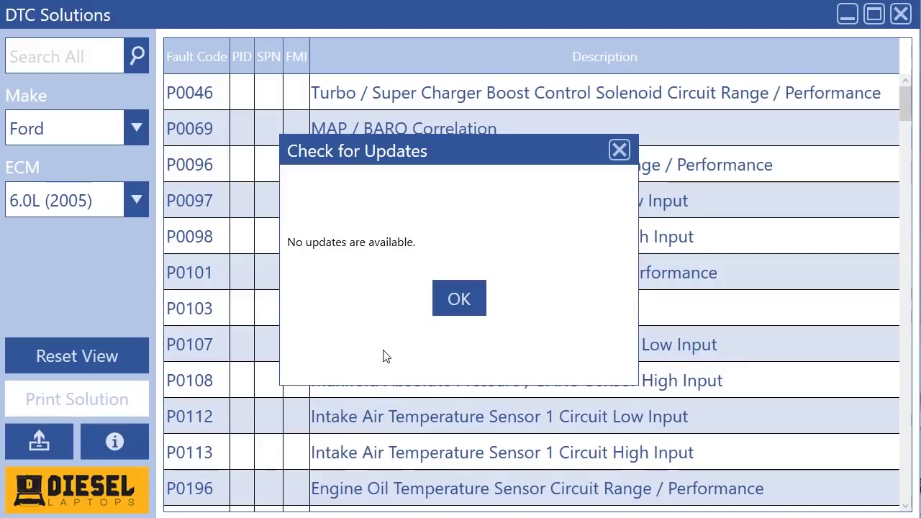